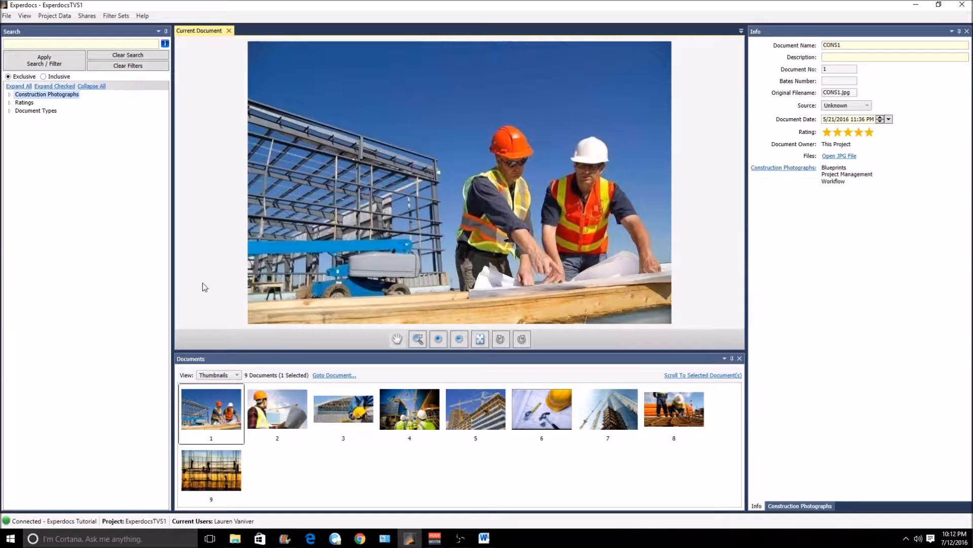
Step: Expand the Construction Photographs, Ratings and Document Types filter categories to show their options
click(192, 360)
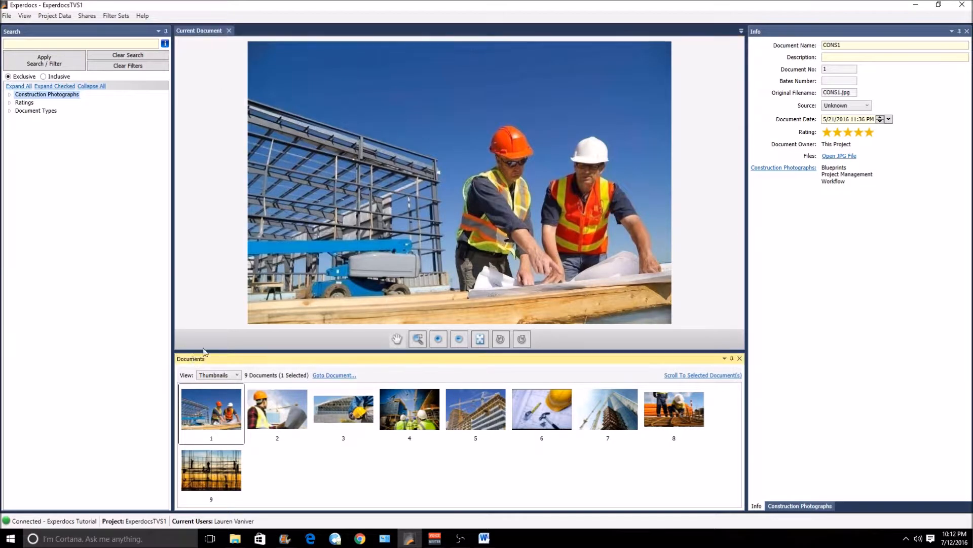
click(766, 32)
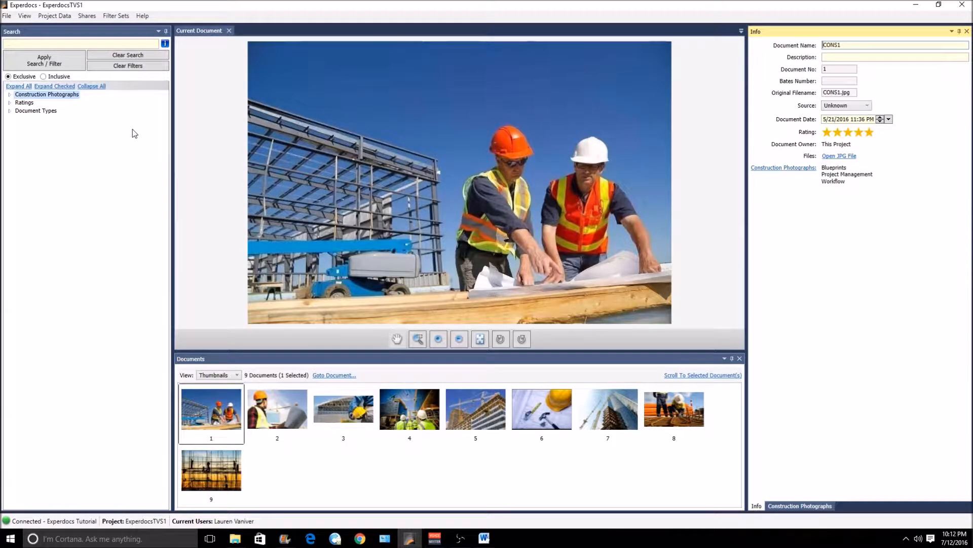
click(62, 44)
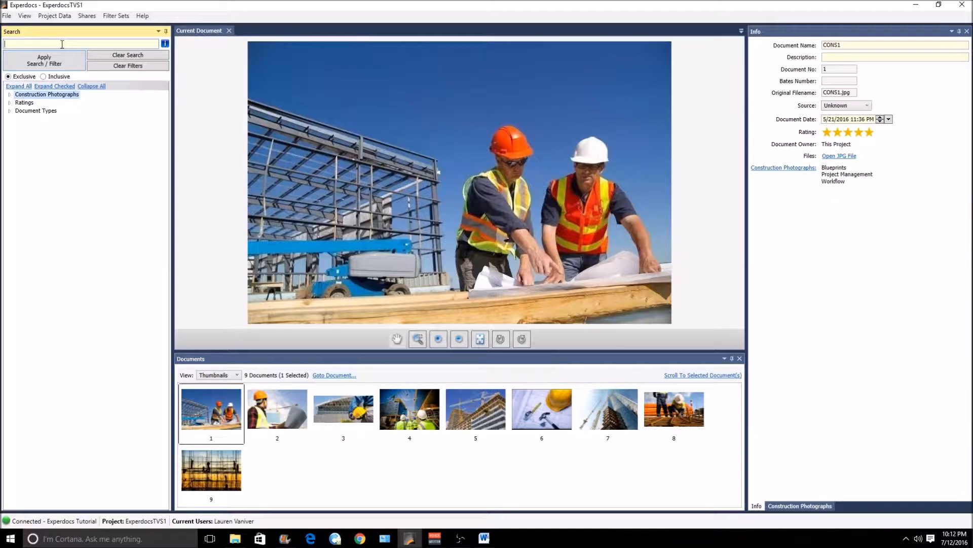
click(9, 95)
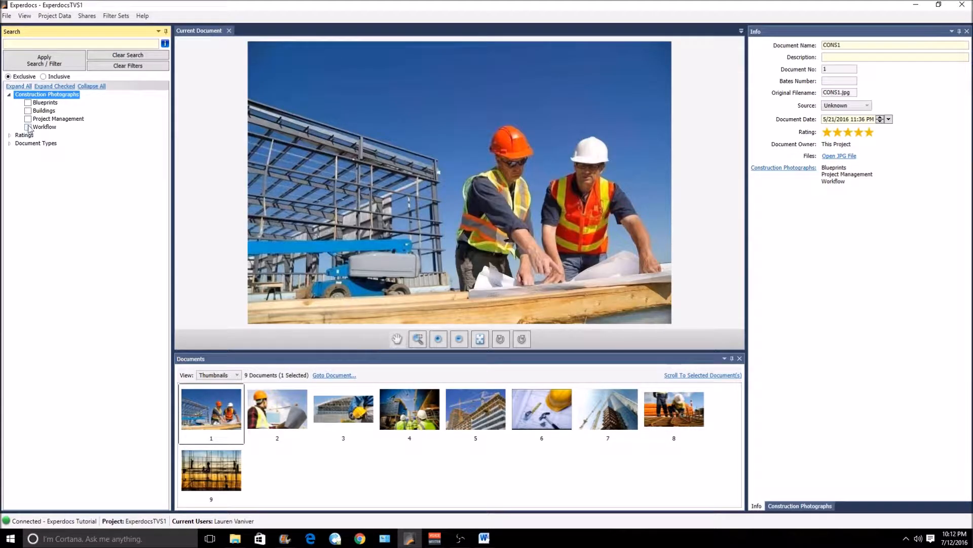
click(10, 135)
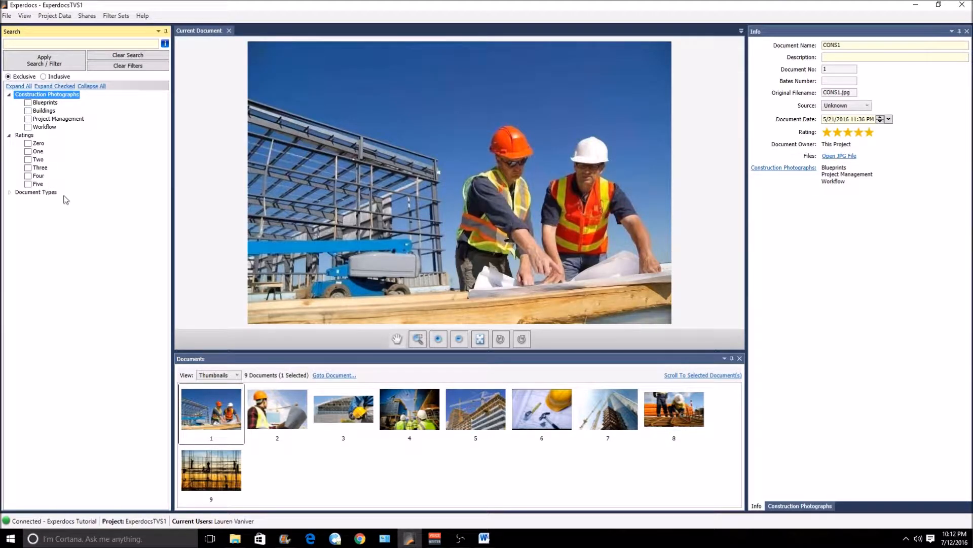
click(10, 192)
Step: Search the project documents for "Buildings", and clear the search to list all documents again
click(88, 43)
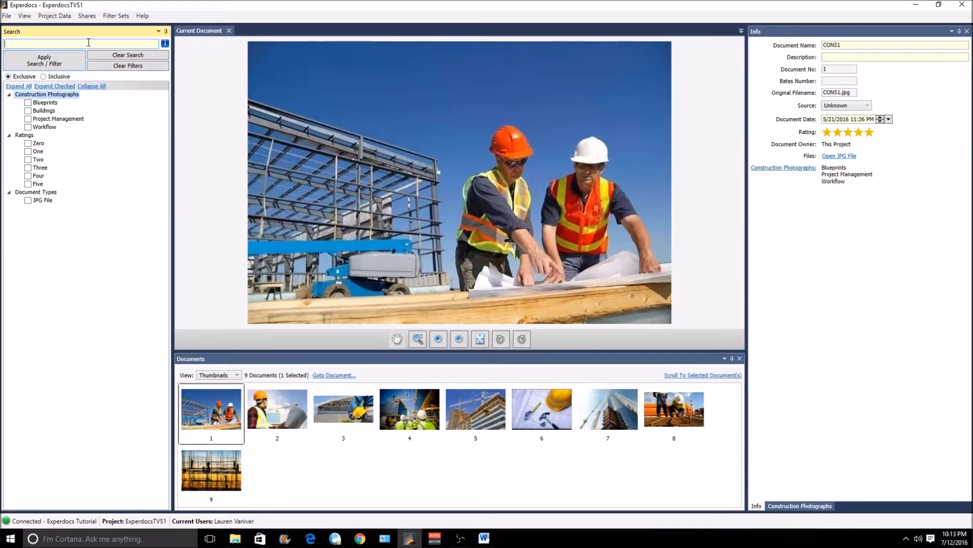
text(Buildings)
click(55, 64)
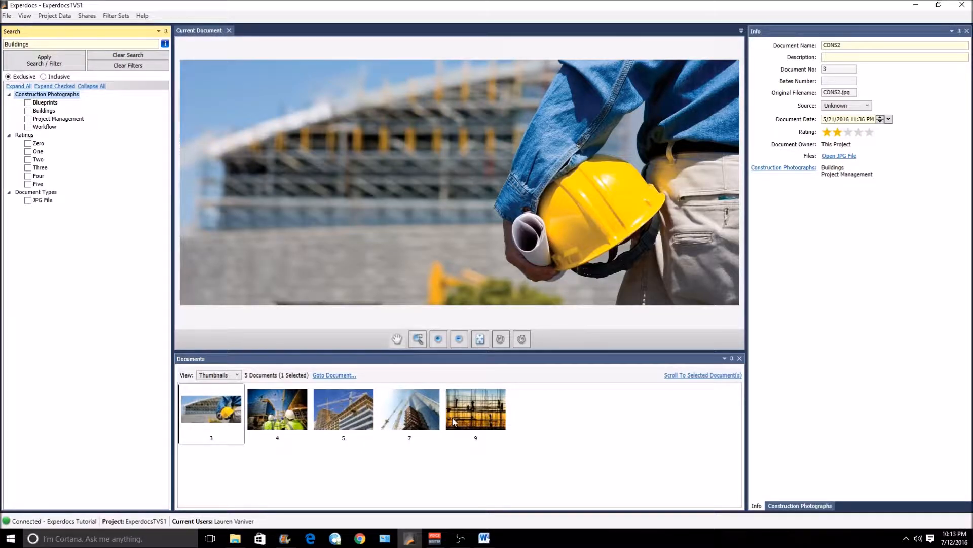
click(129, 55)
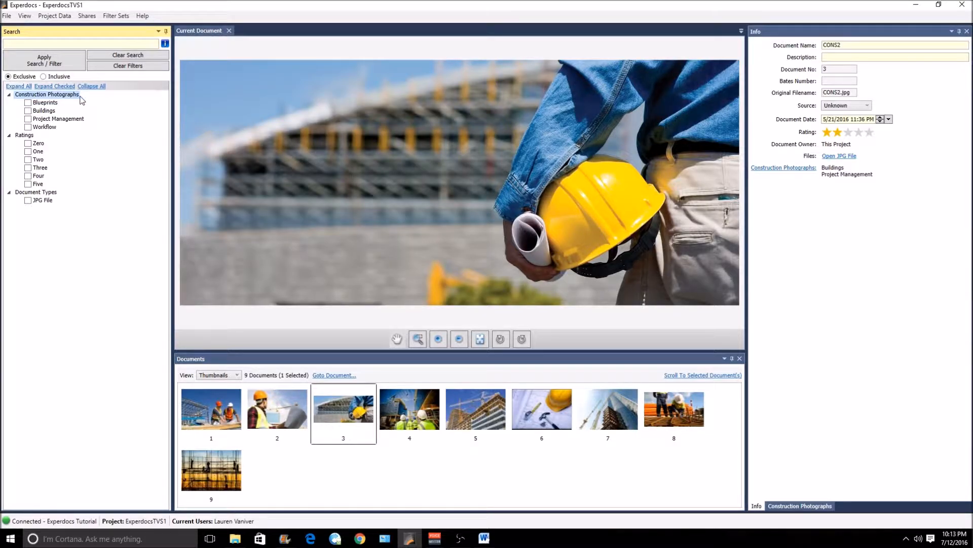
Step: Filter the documents by the Buildings category of Construction Photographs, and clear the filter
click(30, 114)
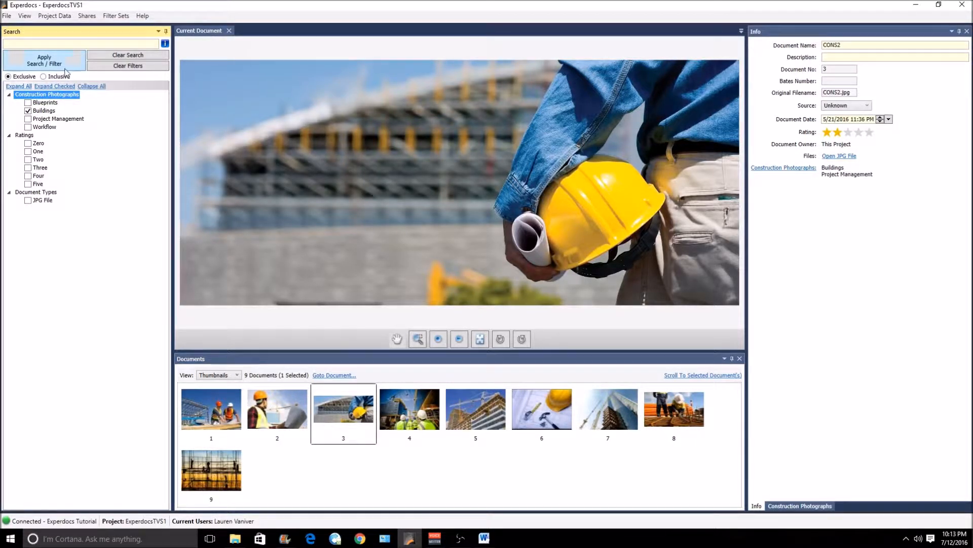
click(44, 63)
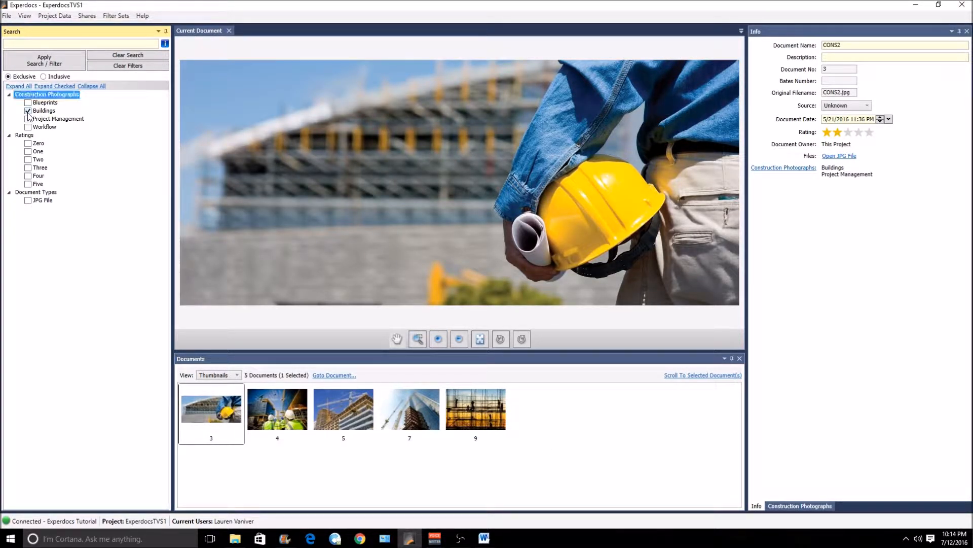
click(120, 66)
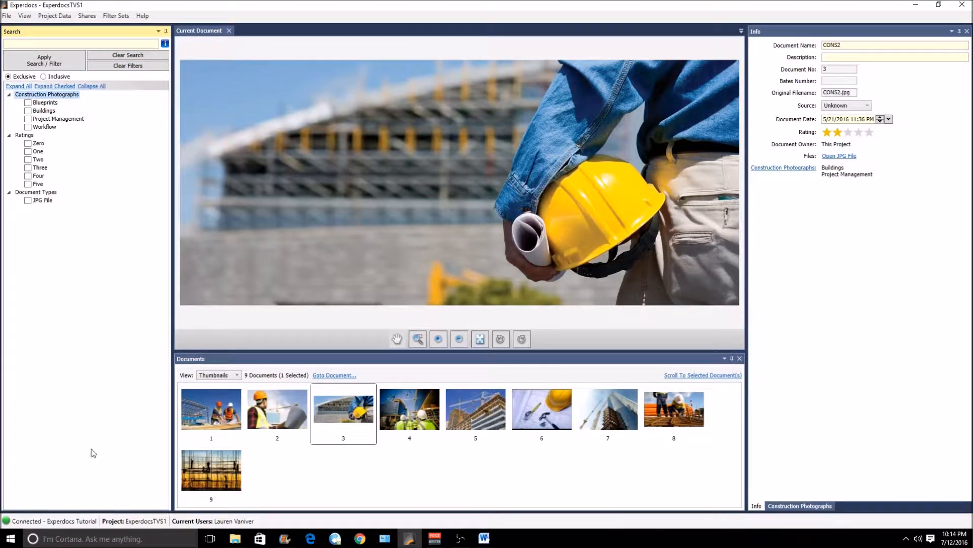
Step: Filter the documents by a rating of Five, and deselect that rating
click(28, 184)
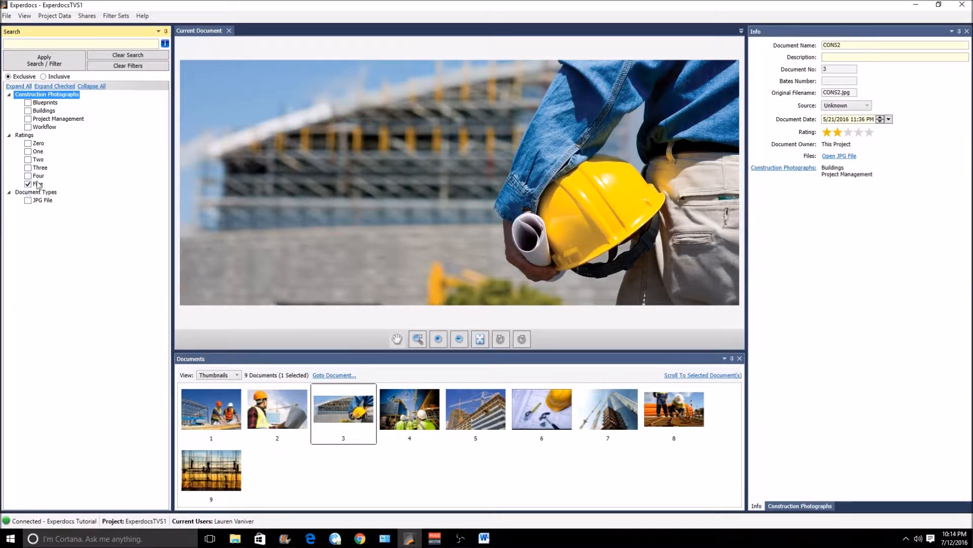
click(45, 62)
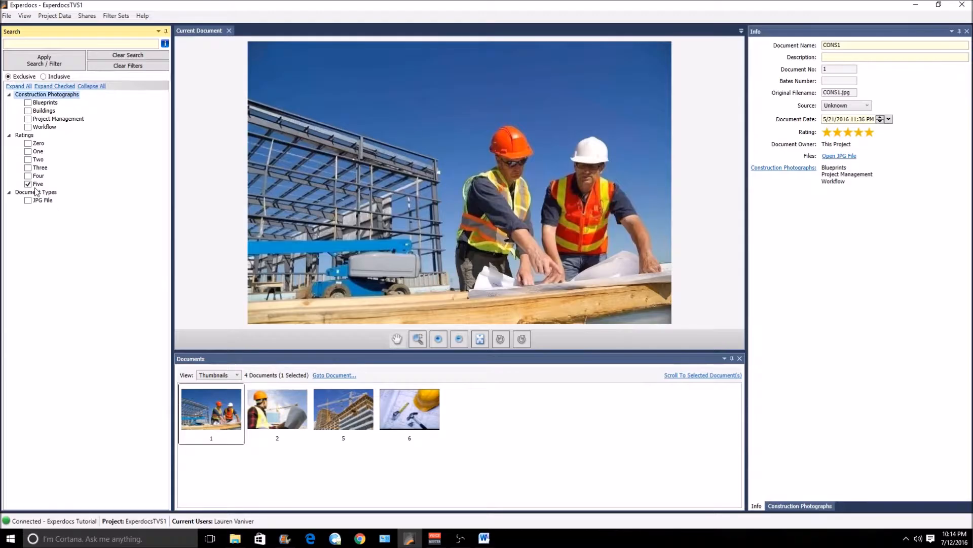
click(29, 184)
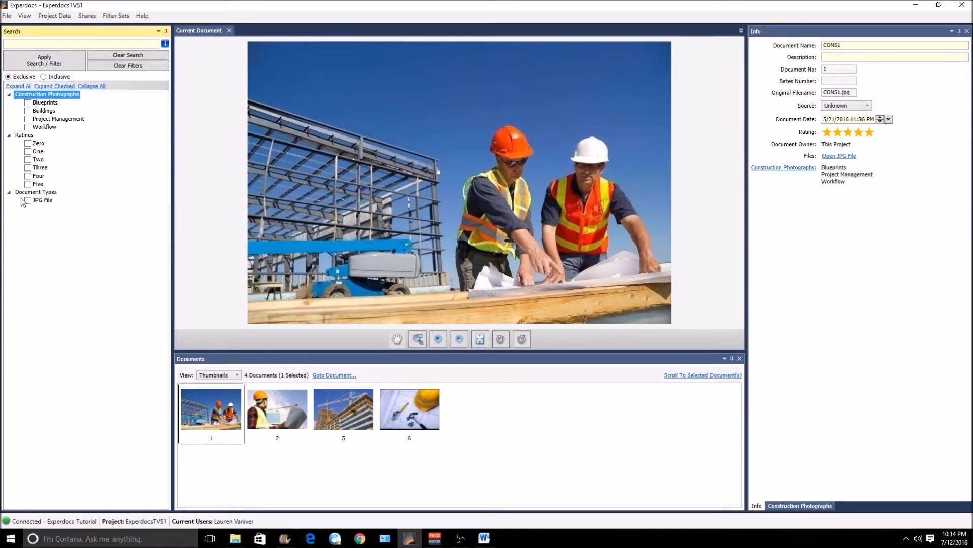
Step: Filter the documents by the JPG File document type, and deselect that type
click(28, 200)
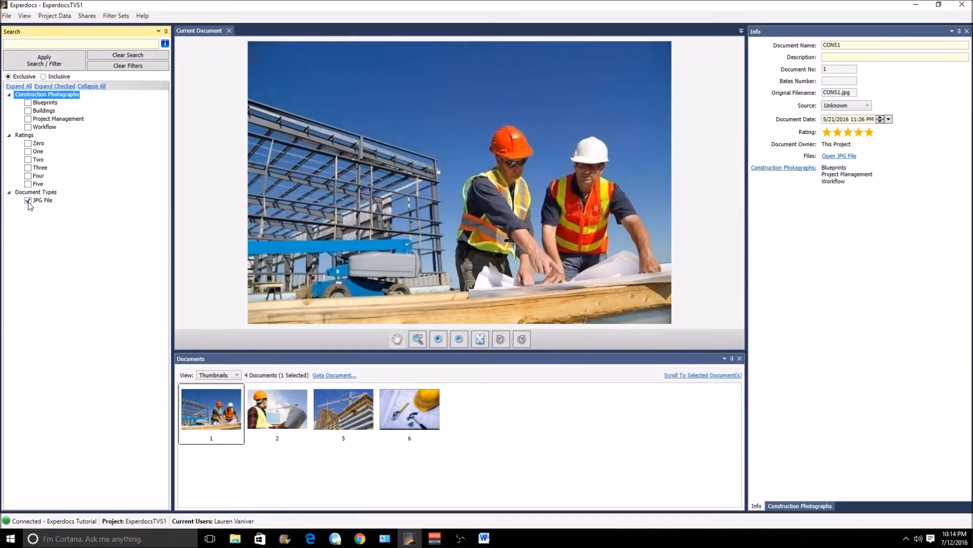
click(63, 64)
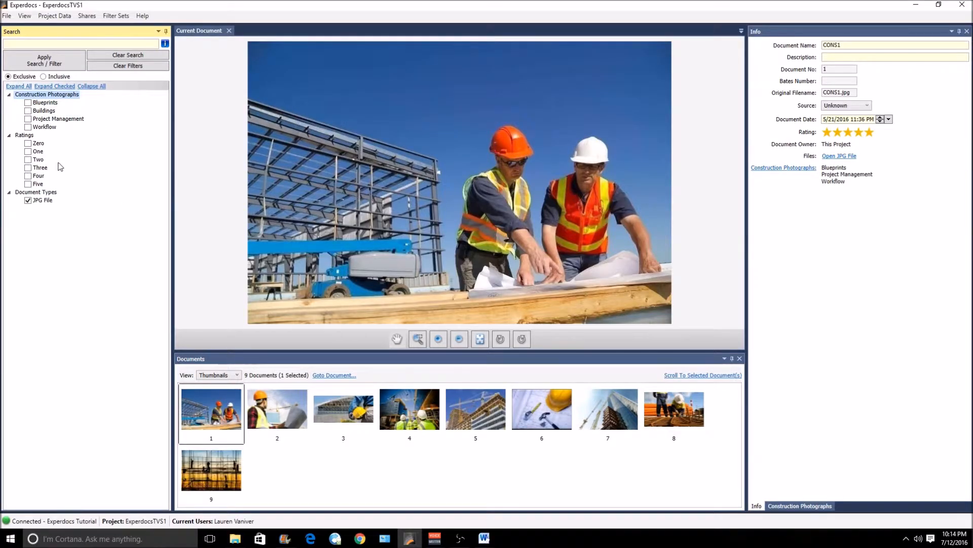
click(28, 200)
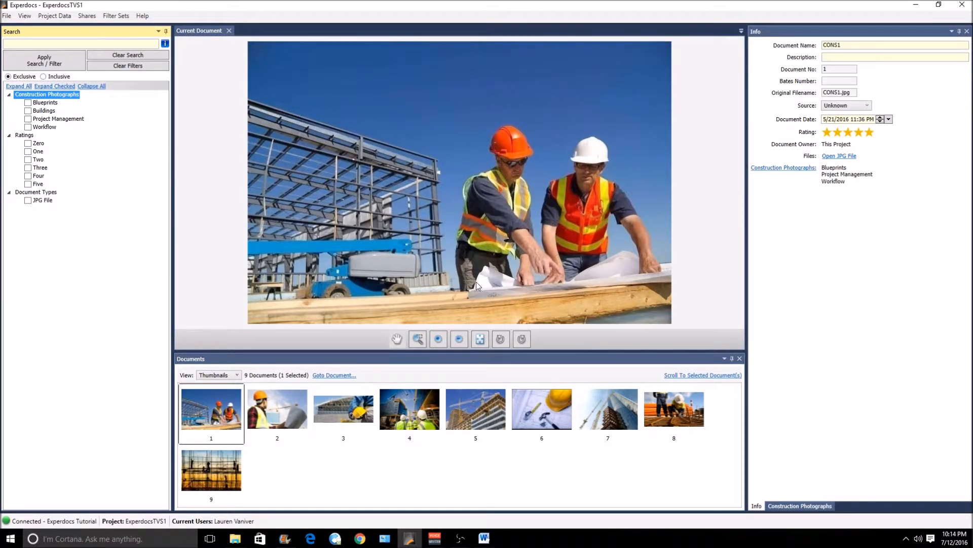
Step: Magnify the area around the two workers' helmets in document 1, and fit the whole image back in view
click(417, 339)
drag(447, 98, 650, 233)
drag(310, 90, 614, 244)
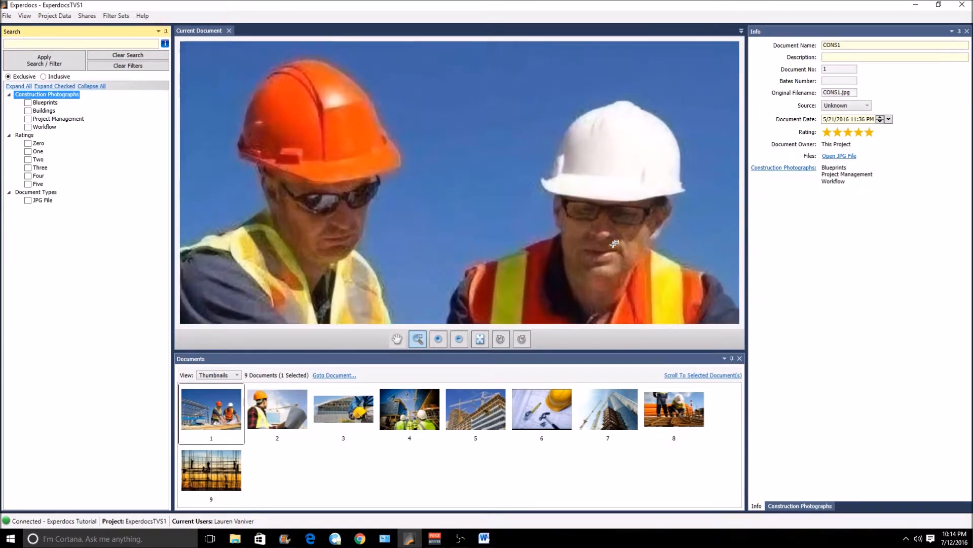
click(482, 341)
Step: Zoom in on the steel frame in document 1, zoom out once, and fit the image to the viewer
click(438, 338)
click(421, 173)
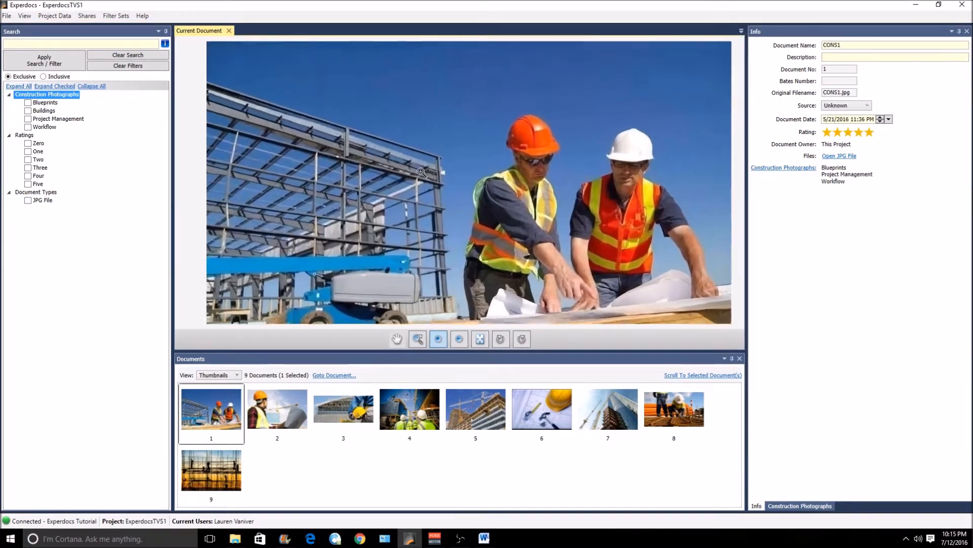
click(425, 176)
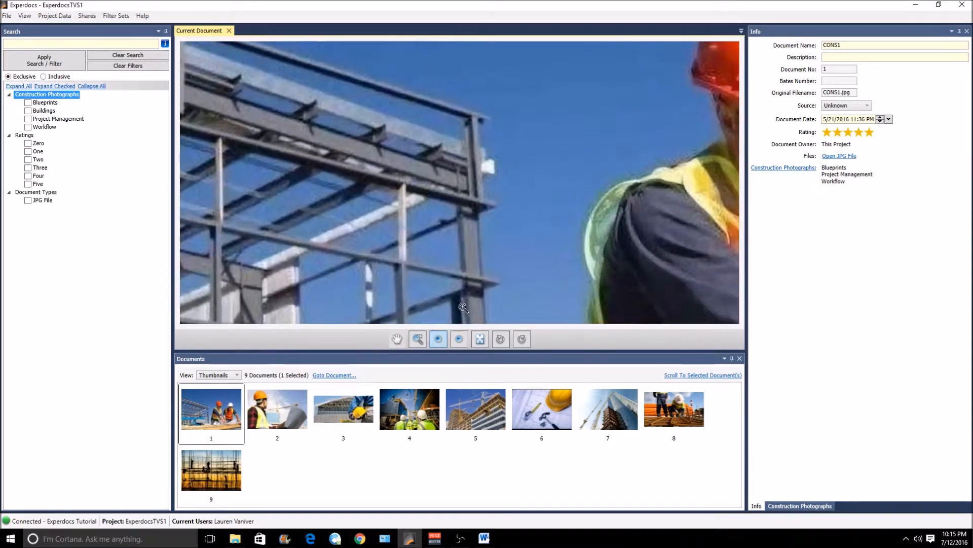
click(459, 338)
click(491, 247)
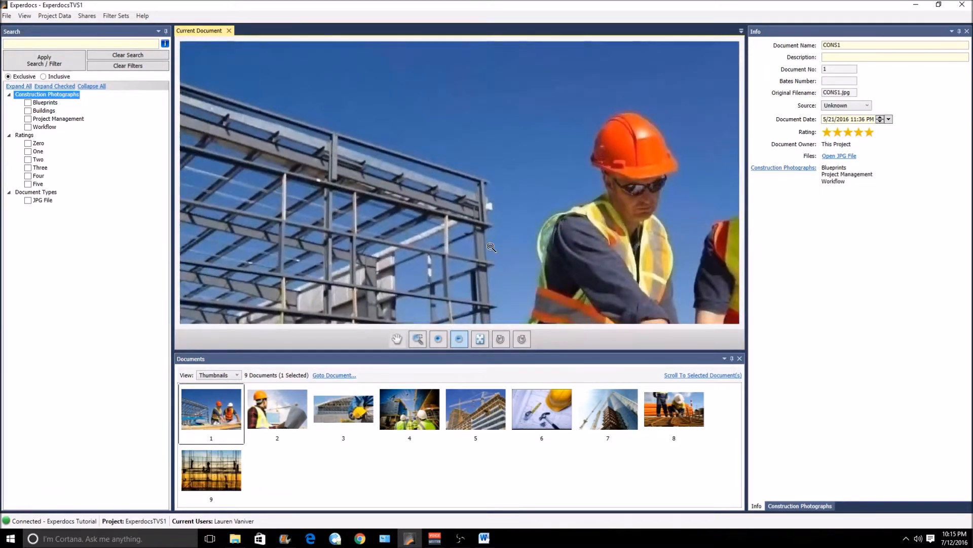
click(483, 340)
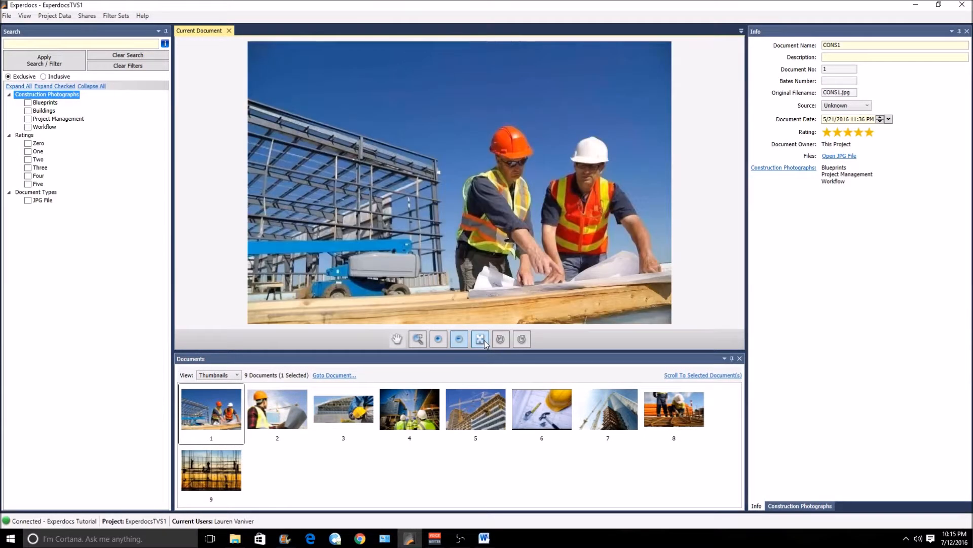
Step: Rotate document 1 counterclockwise until it is upside down, and rotate it clockwise back to upright
click(500, 340)
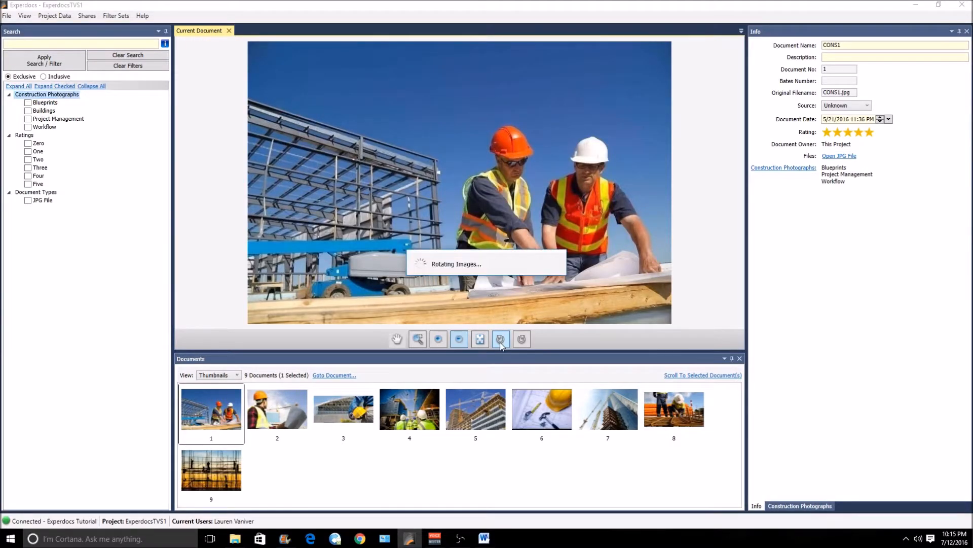
click(501, 340)
click(500, 339)
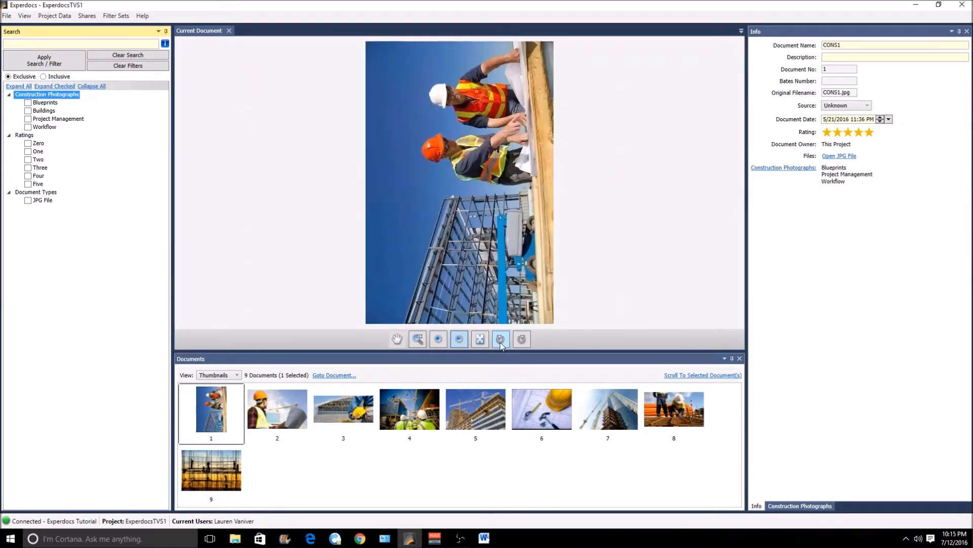
click(500, 340)
click(522, 340)
click(522, 340)
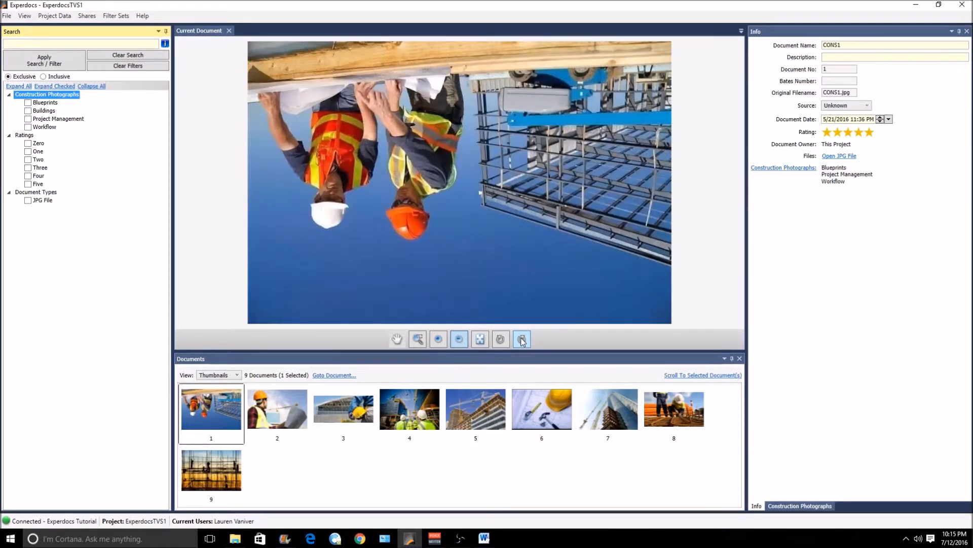
click(523, 340)
click(523, 339)
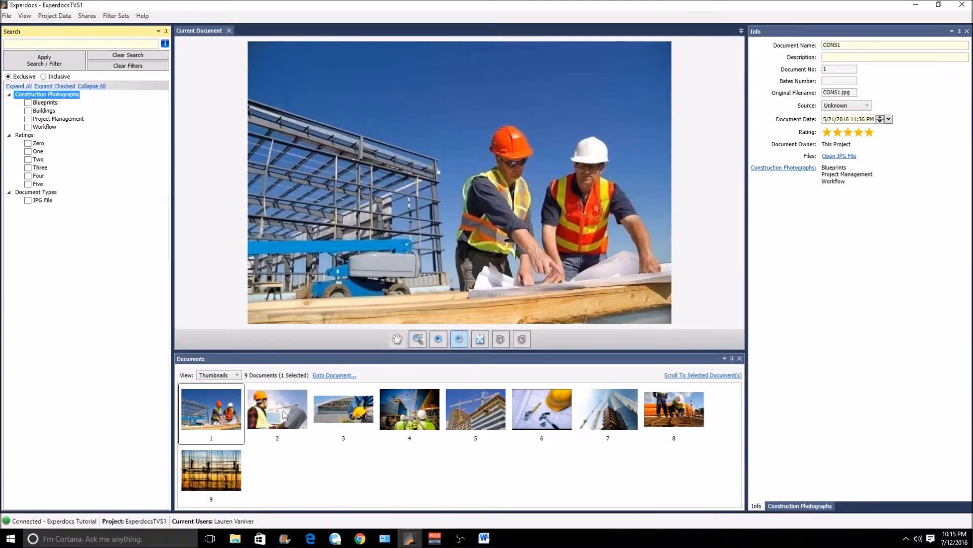
Step: Show the document list in Details view, and return it to Thumbnails view
click(237, 375)
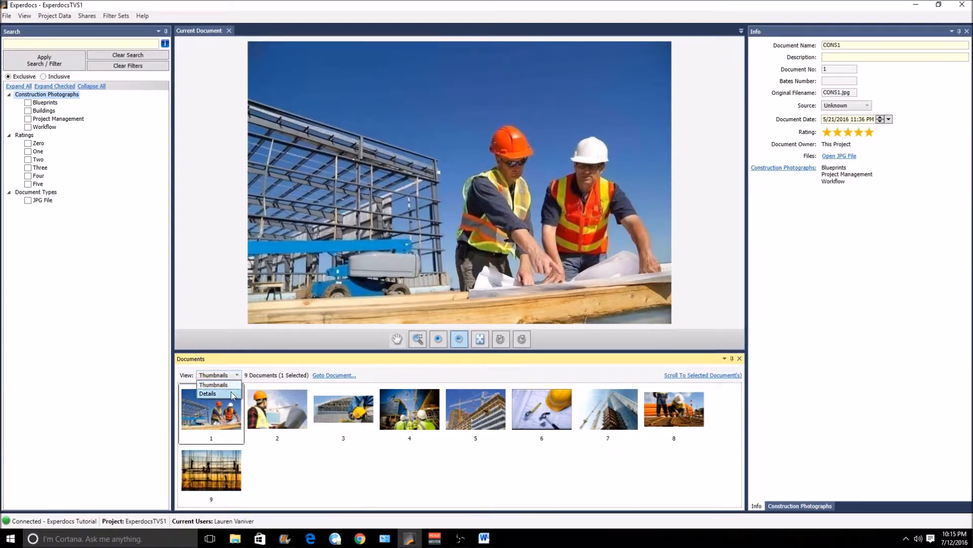
click(233, 395)
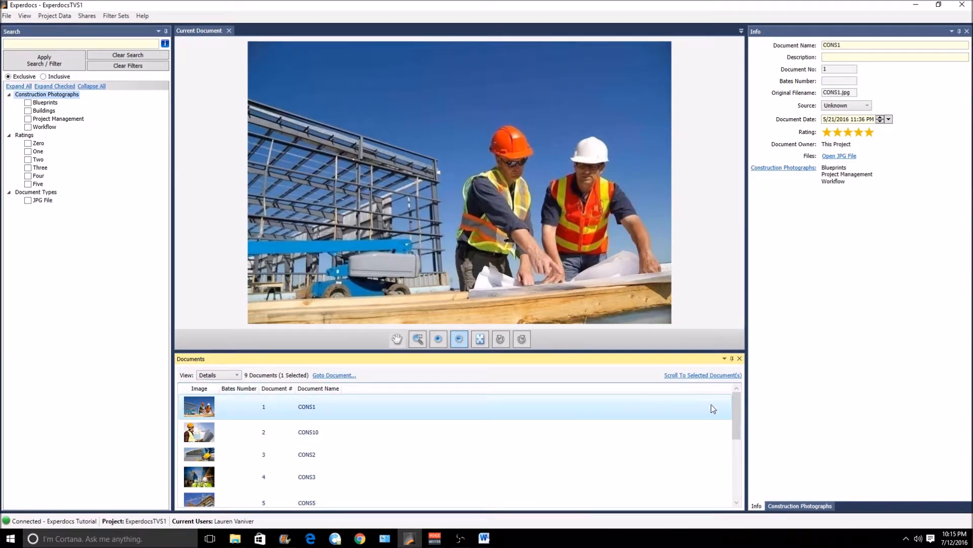
mouse_move(731, 400)
mouse_down()
mouse_move(737, 458)
mouse_move(734, 398)
mouse_up()
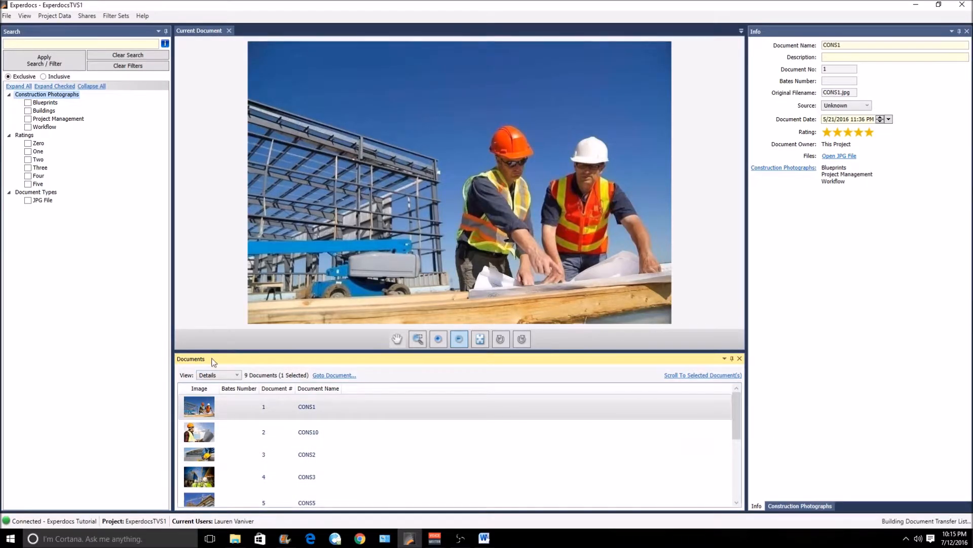
click(237, 375)
click(231, 391)
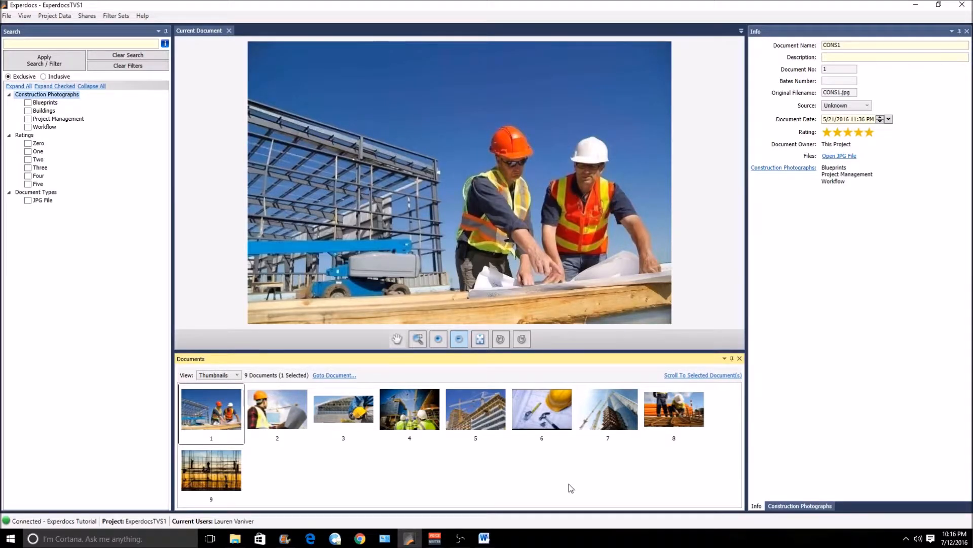
Step: Clear the filters, and view document 1's Construction Photographs categories before returning to its Info
click(124, 65)
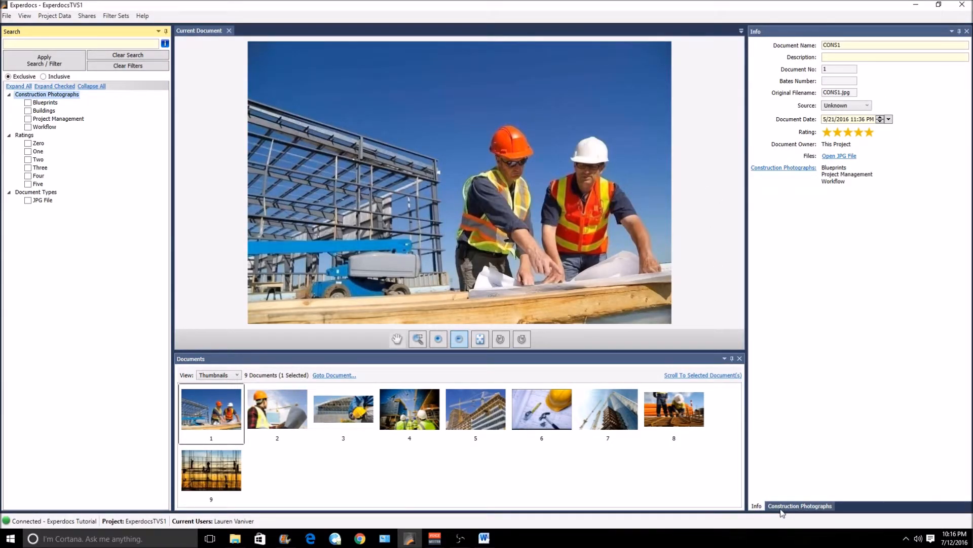
click(807, 510)
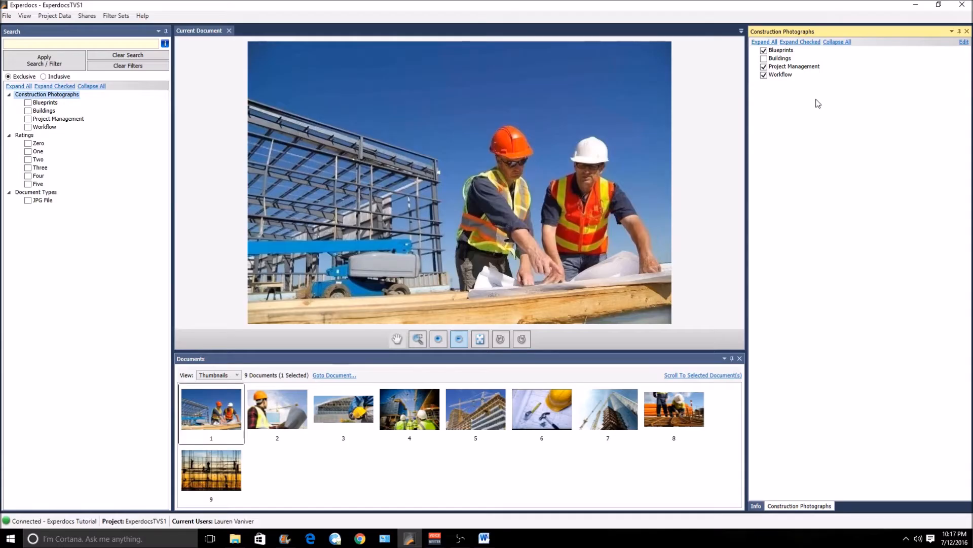
click(756, 506)
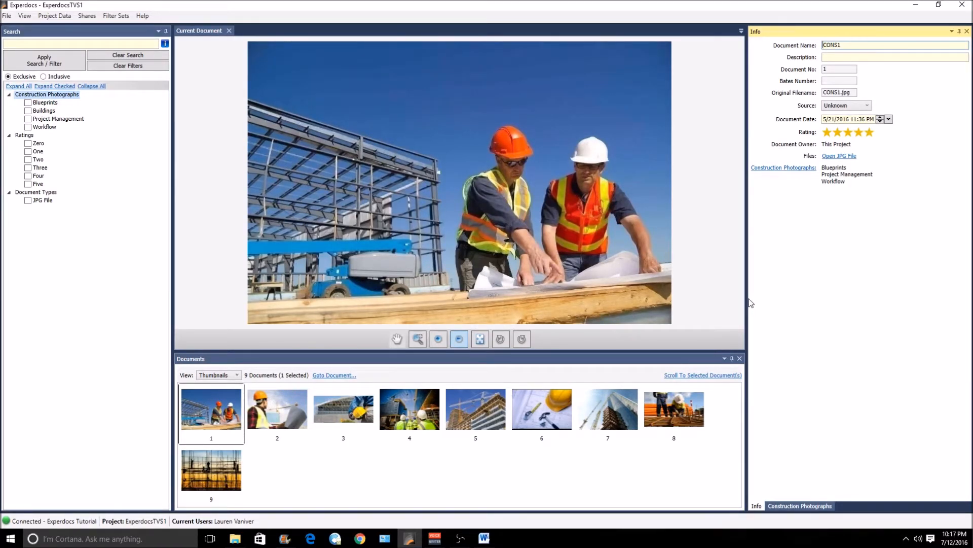
Step: Widen the Info pane, and try to move the Current Document pane to another place
drag(746, 304, 705, 338)
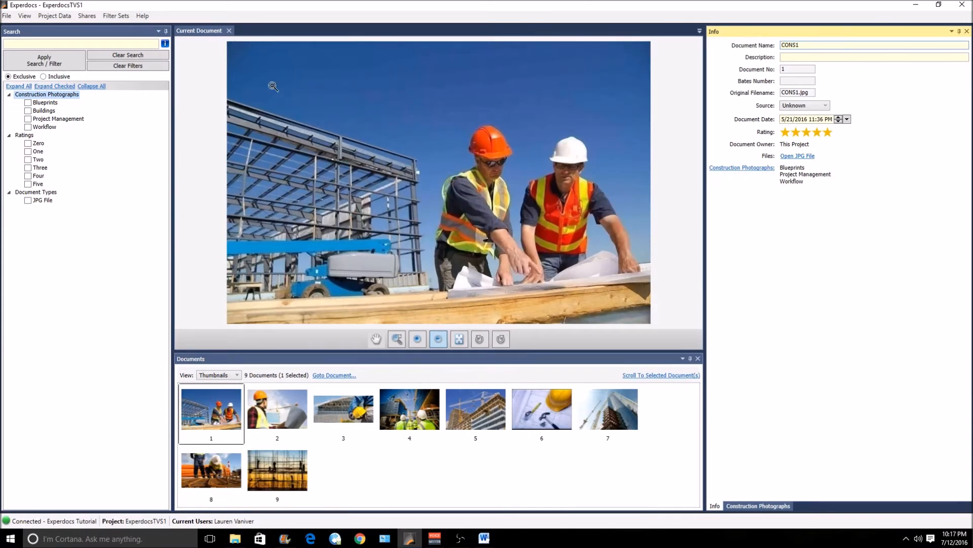
click(197, 32)
drag(198, 34, 446, 193)
Step: Dock the Info pane beside the document viewer, and dock the Search pane between the Info pane and the viewer
click(715, 34)
drag(715, 32, 536, 192)
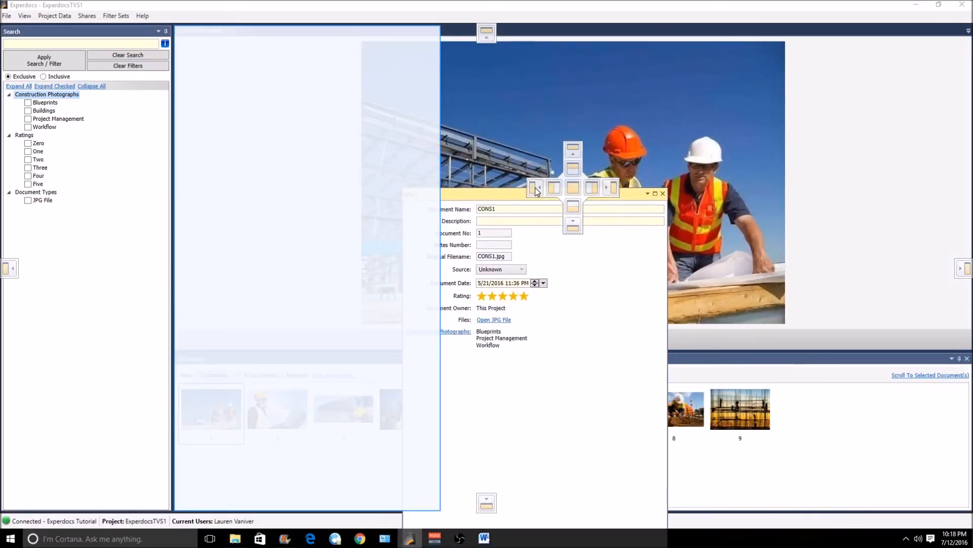
drag(536, 192, 535, 191)
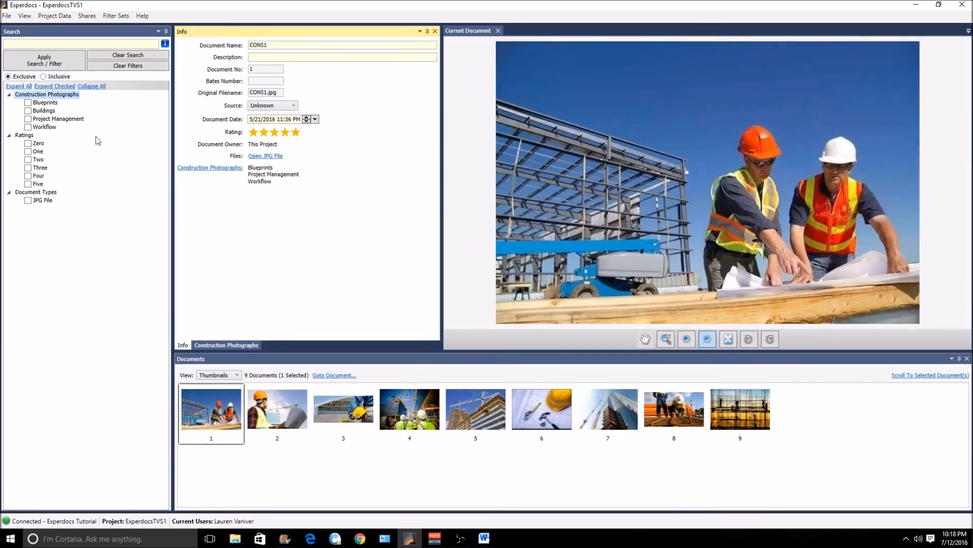
click(15, 33)
drag(14, 34, 156, 197)
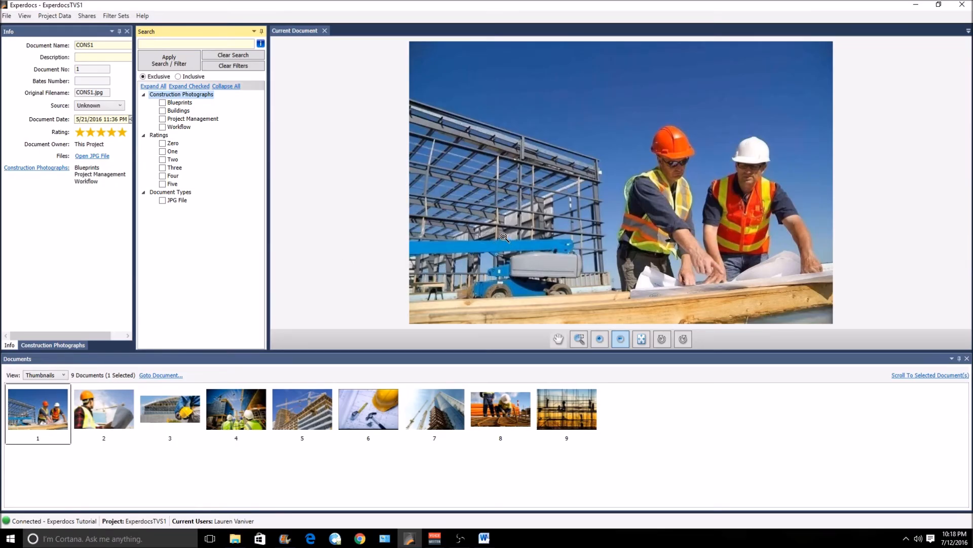
Step: Apply the Default layout to restore the original arrangement of the panes
click(24, 17)
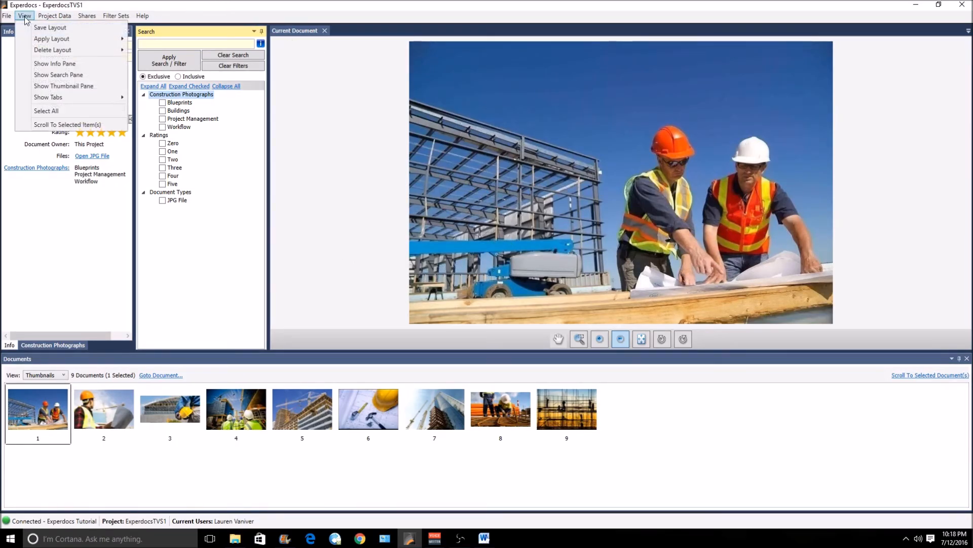
mouse_move(37, 40)
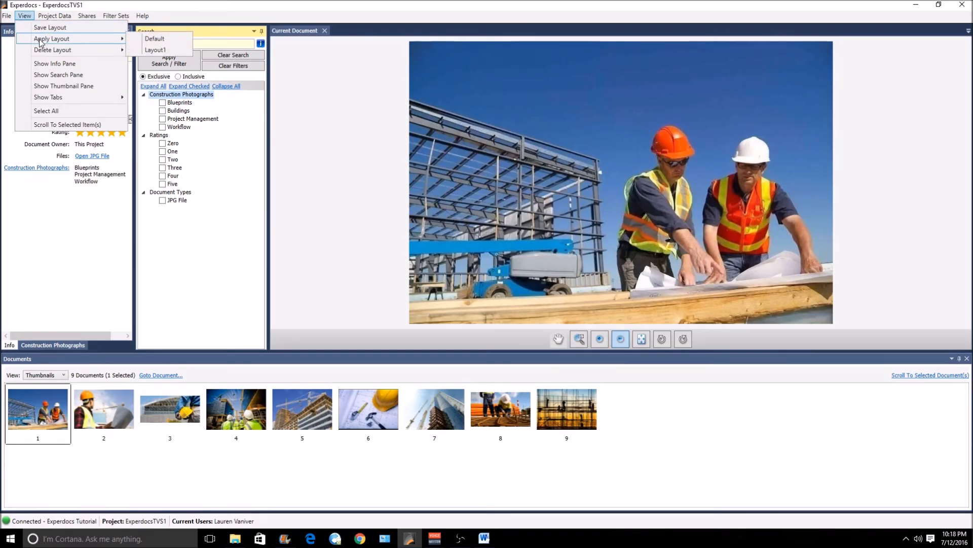
click(145, 39)
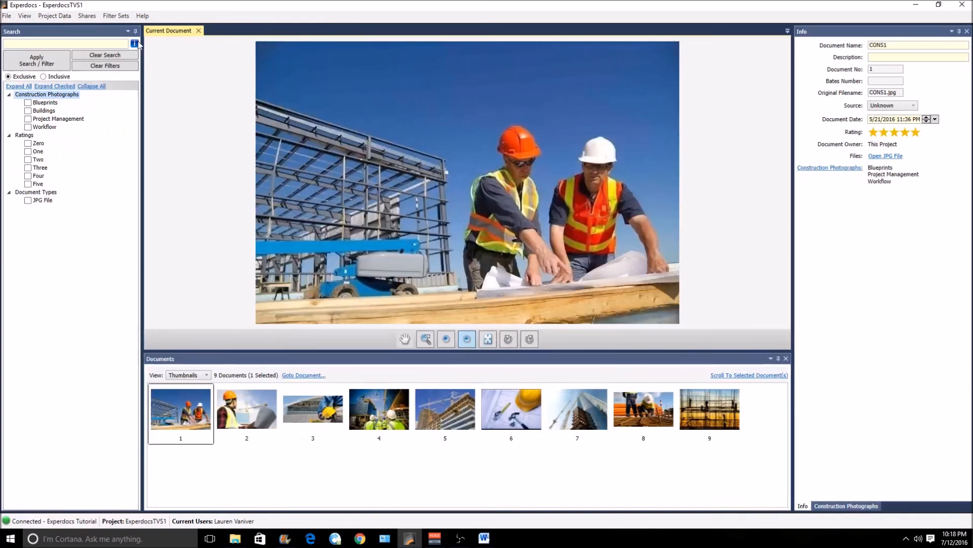